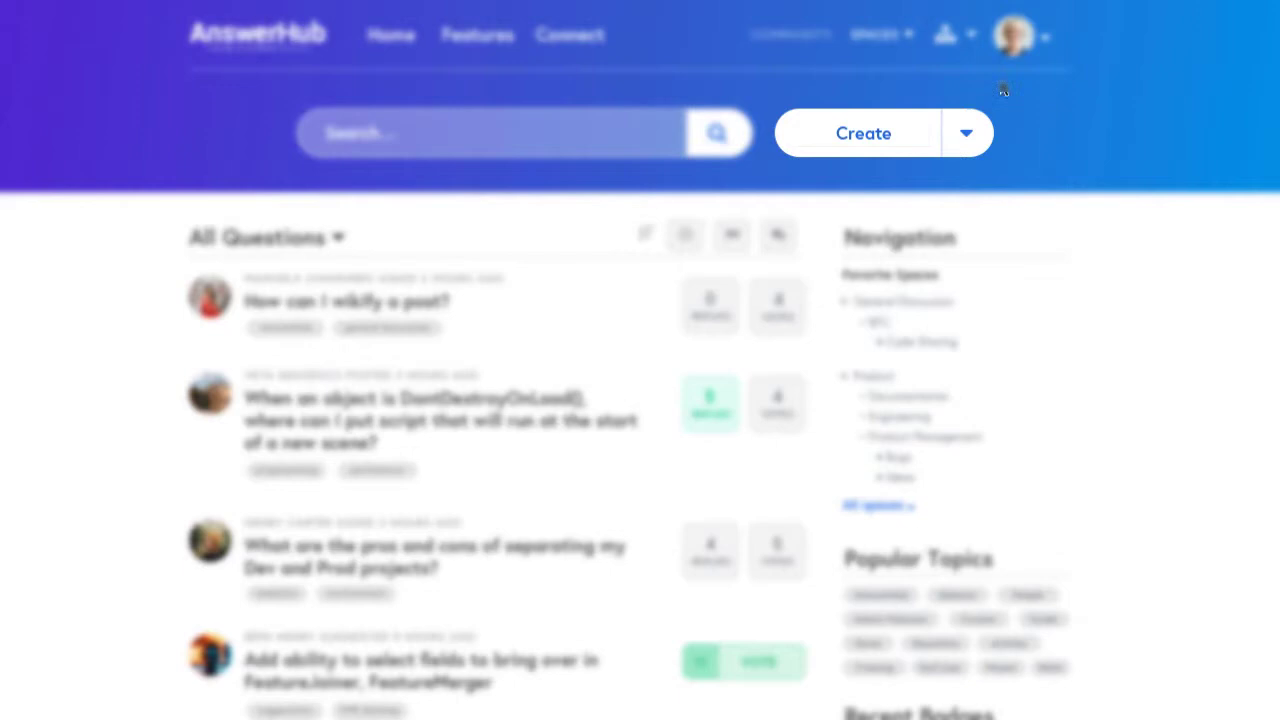
Start a new question via Create > Ask a Question
{"action": "left_click", "coordinate": [968, 135]}
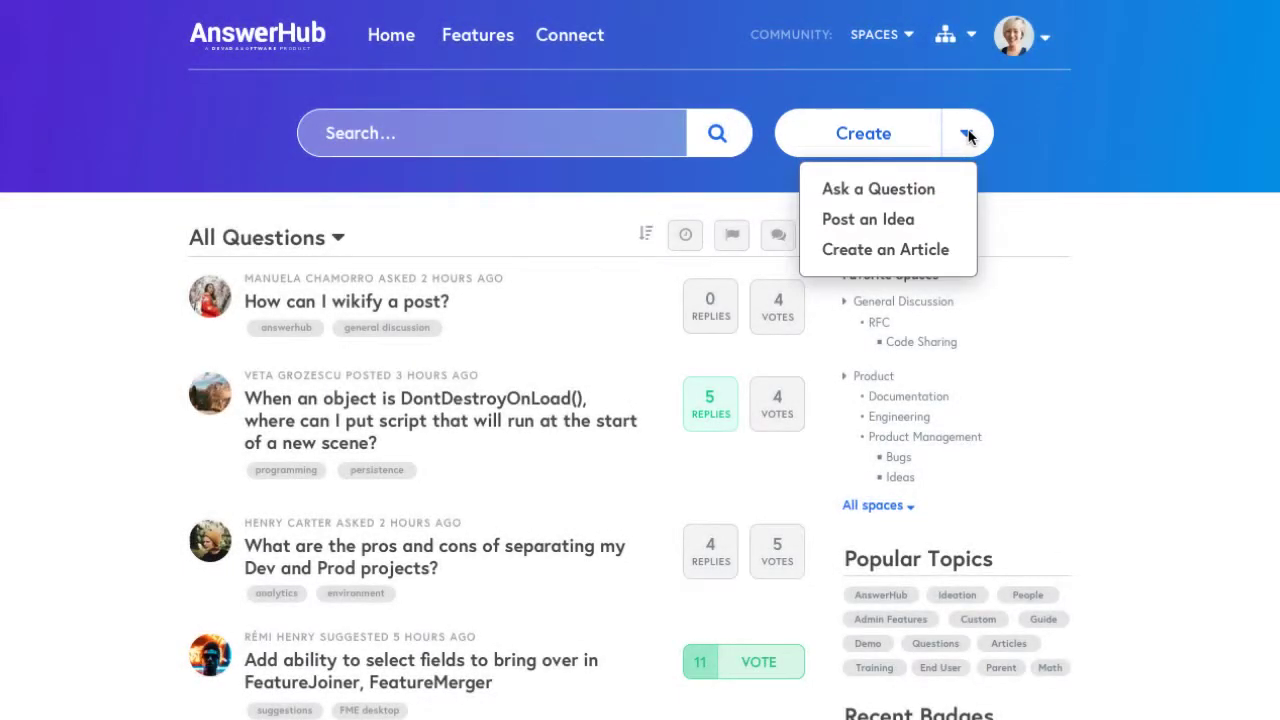
{"action": "left_click", "coordinate": [936, 188]}
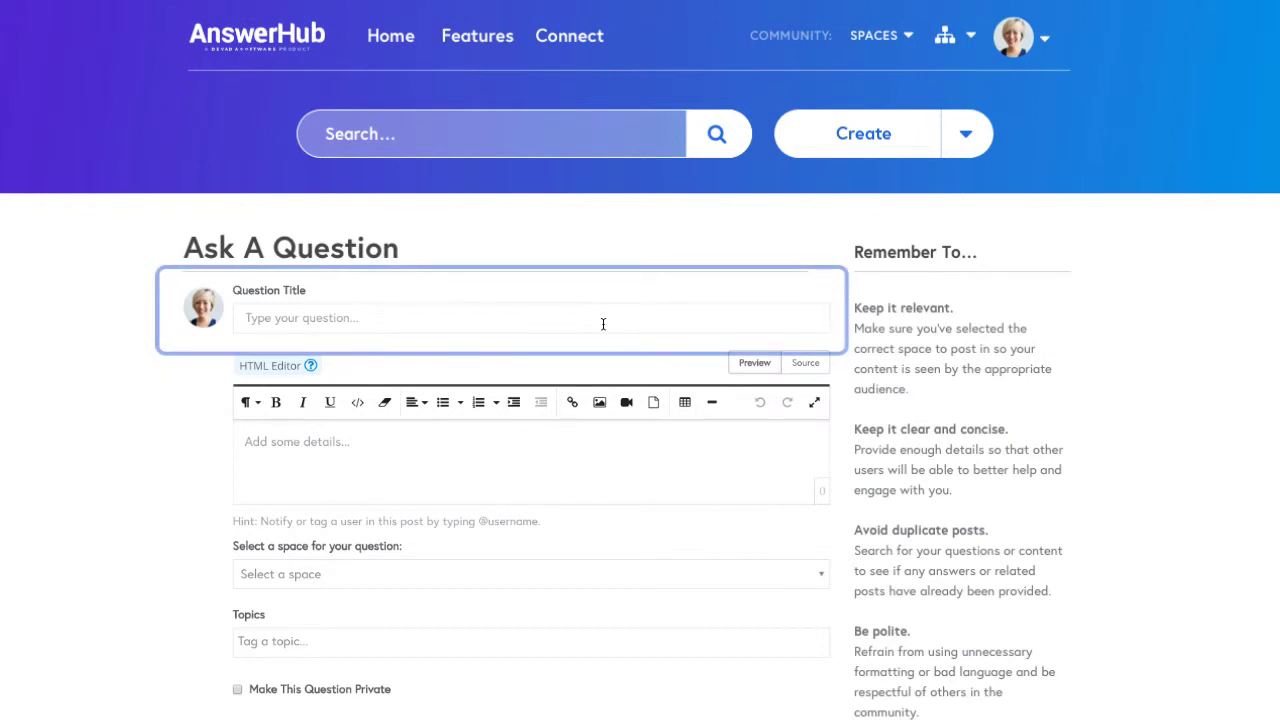
Title the question 'What are the newest features in the latest AnswerHub release?'
{"action": "left_click", "coordinate": [603, 323]}
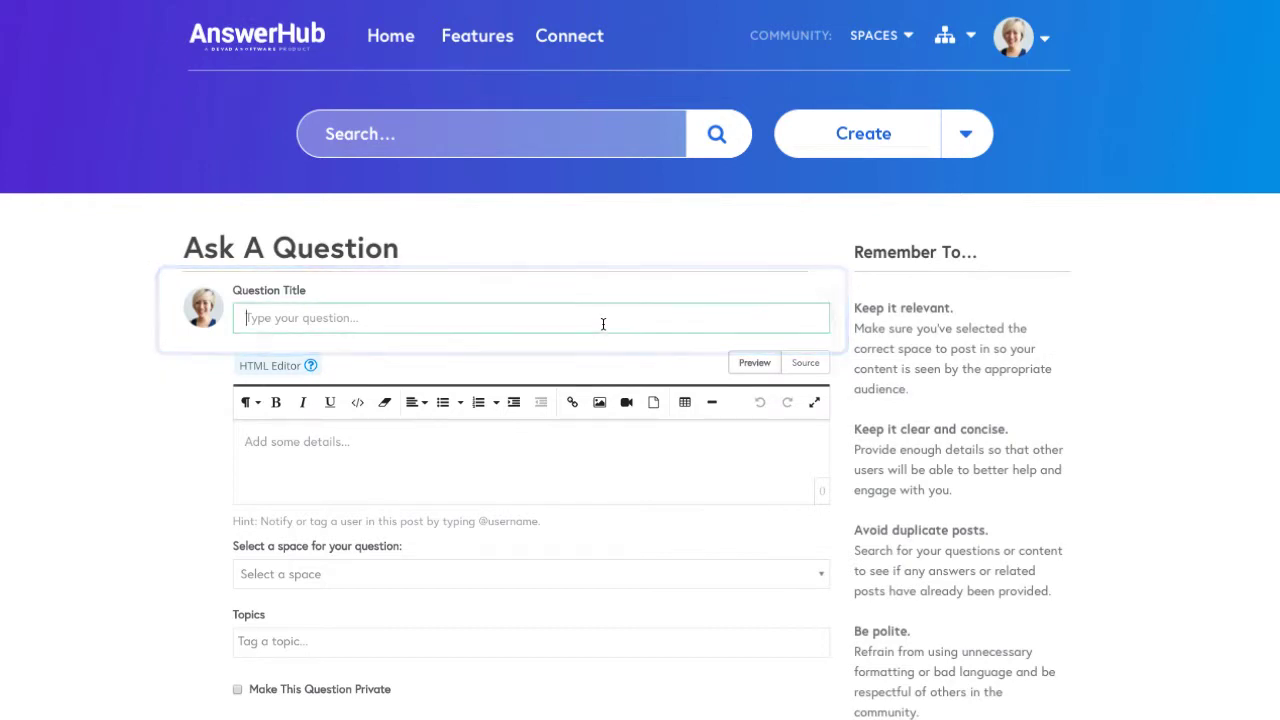
{"action": "type", "text": "What are "}
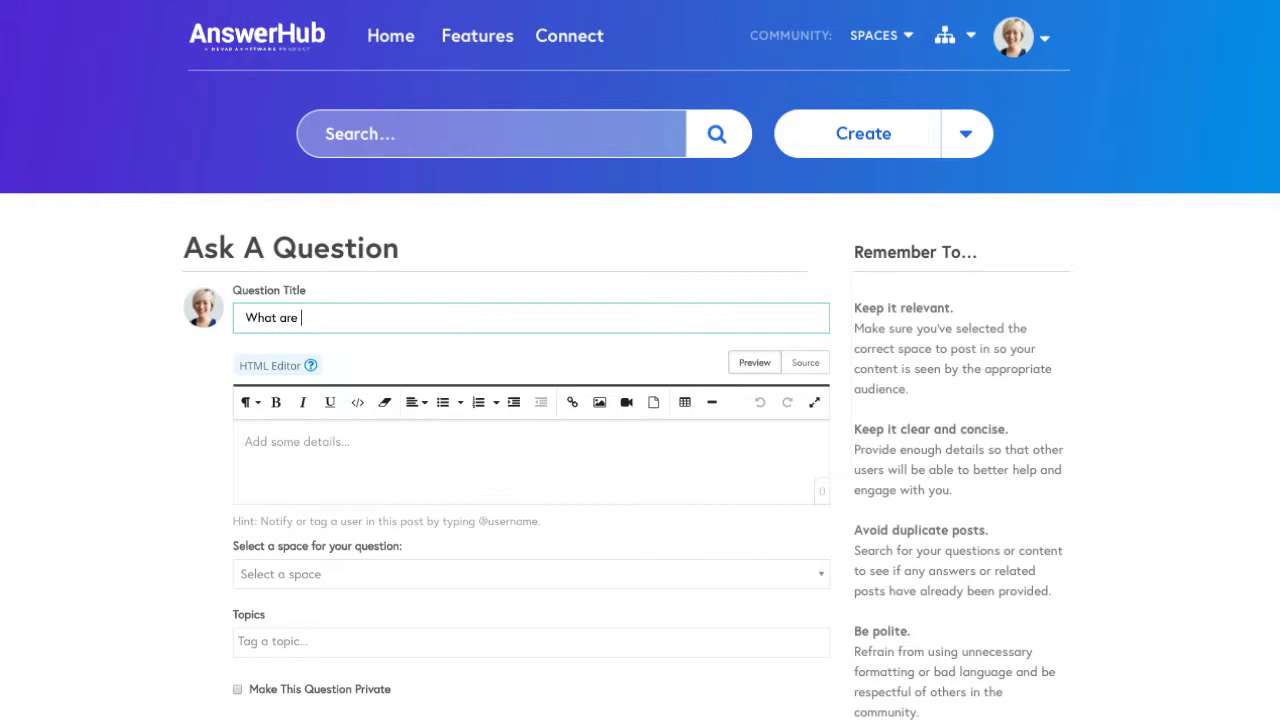
{"action": "type", "text": "the newest fe"}
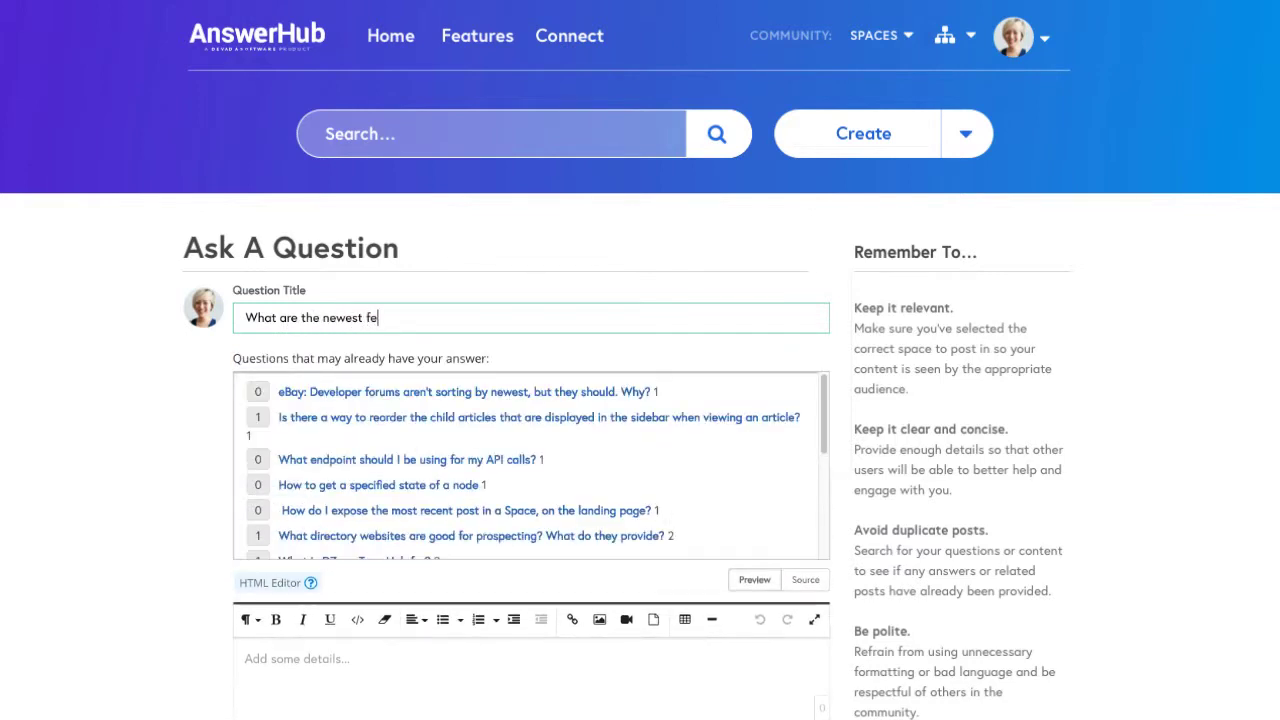
{"action": "type", "text": "atures in the latest AnswerHub release?"}
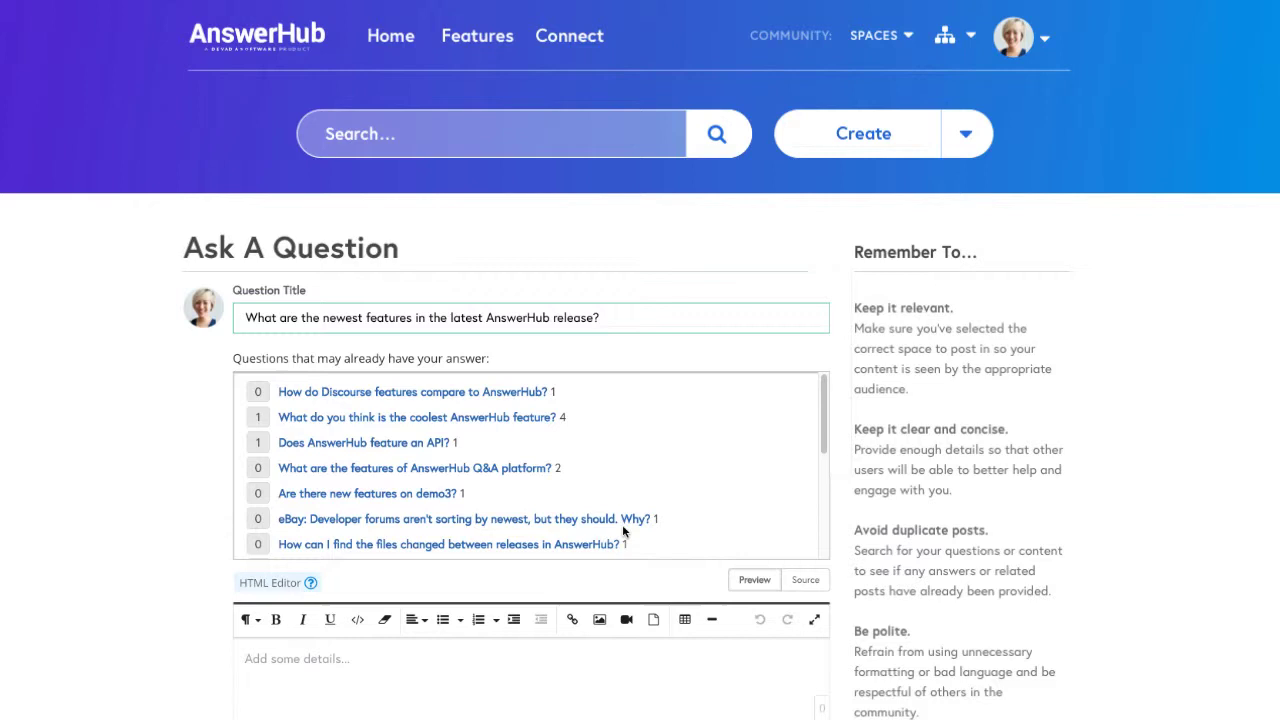
Write details asking for the latest documentation for the newest AnswerHub release, with thanks
{"action": "left_click", "coordinate": [580, 654]}
{"action": "type", "text": "Can so"}
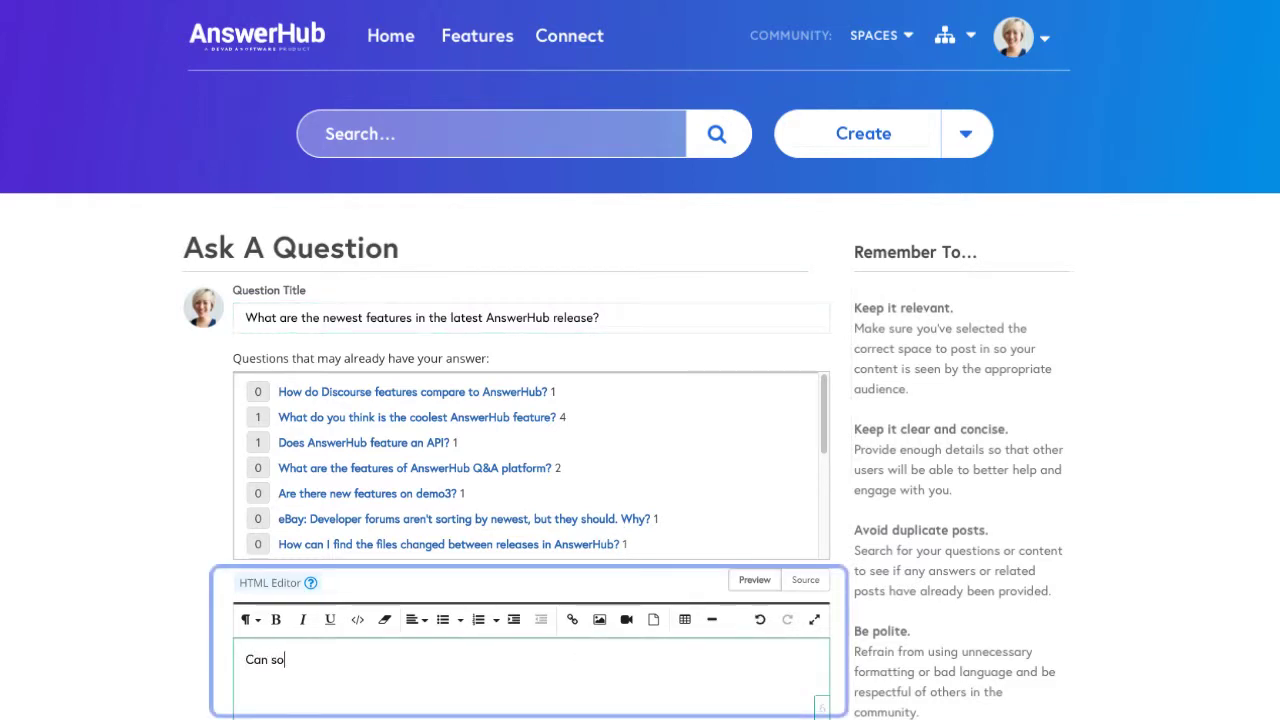
{"action": "type", "text": "meone give "}
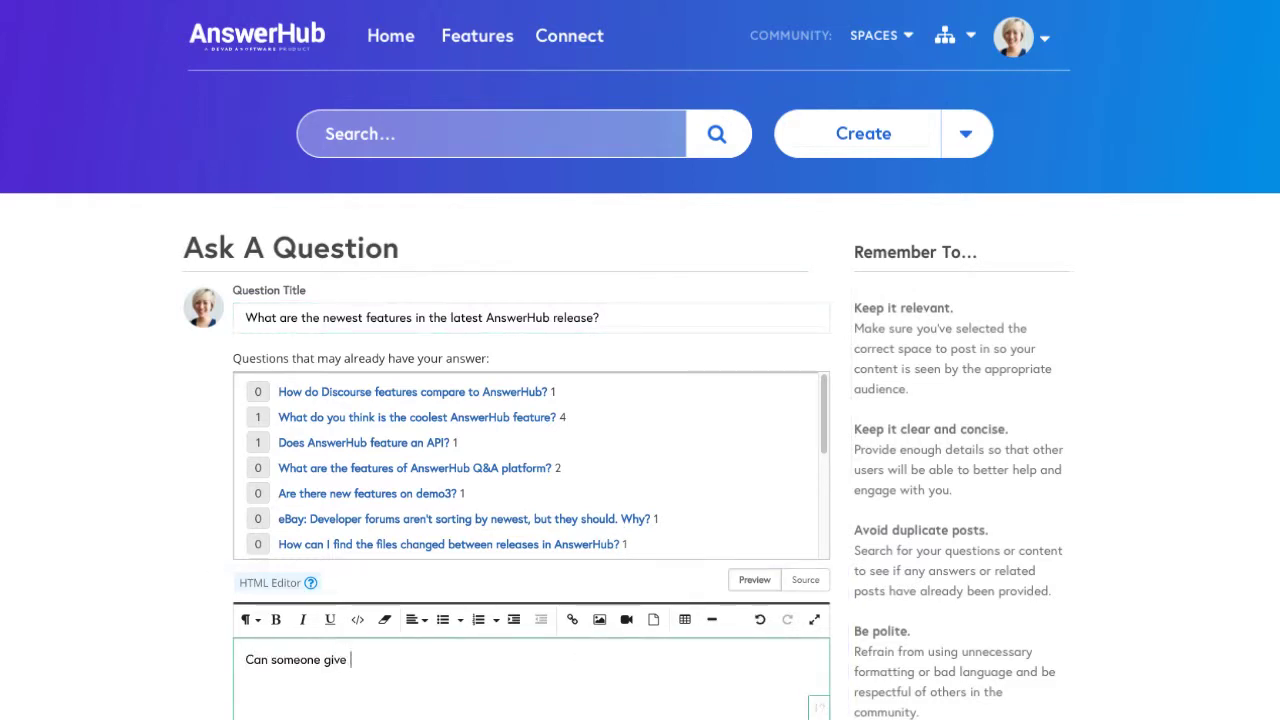
{"action": "type", "text": "me the leates"}
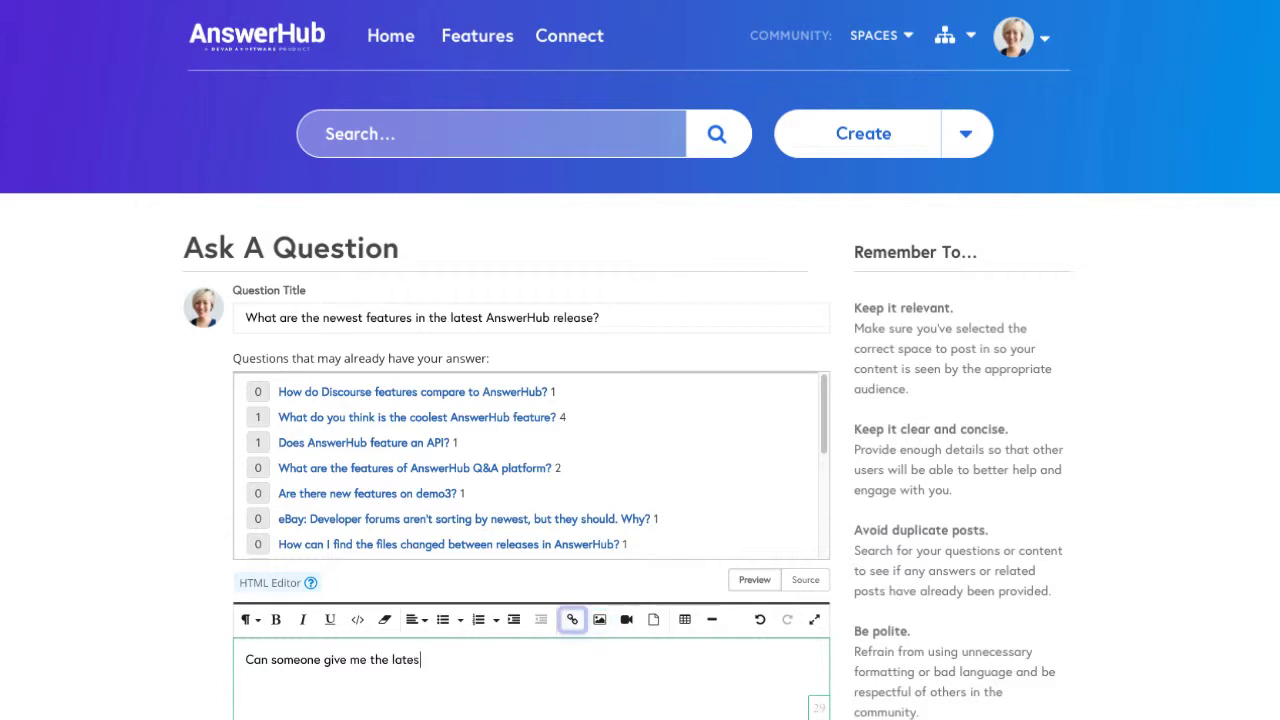
{"action": "type", "text": "t document"}
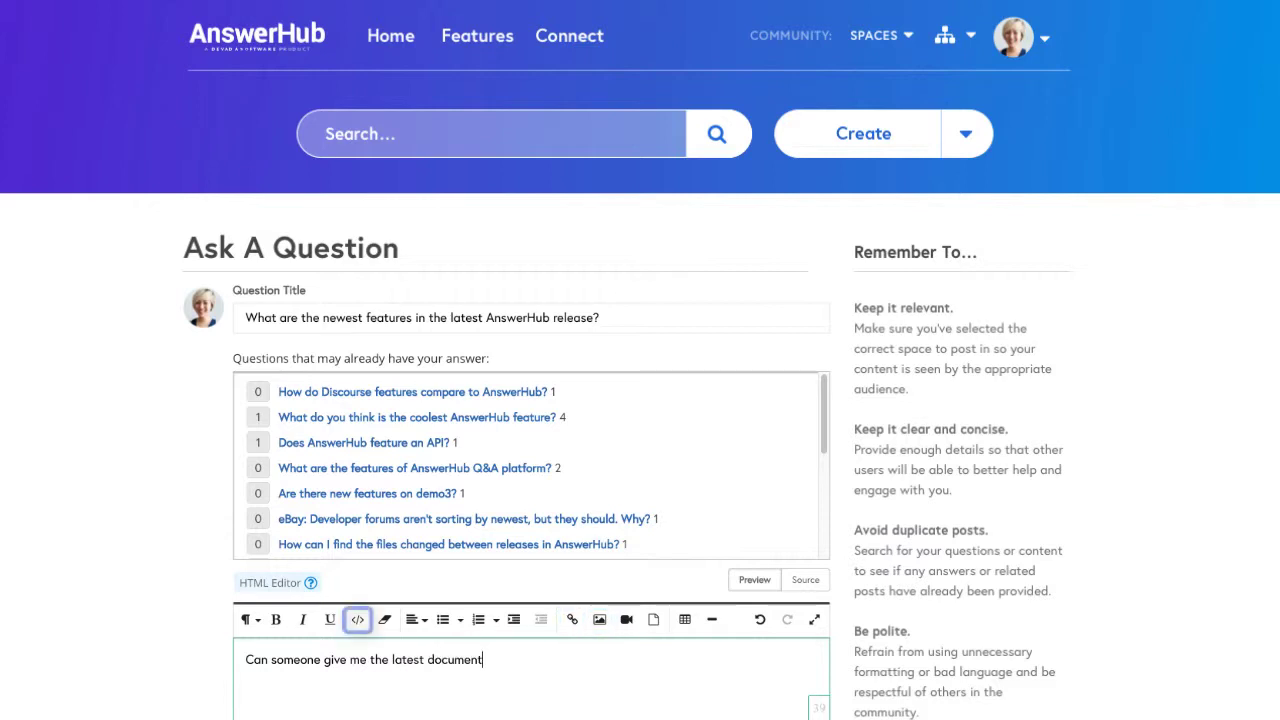
{"action": "type", "text": "ation for the n"}
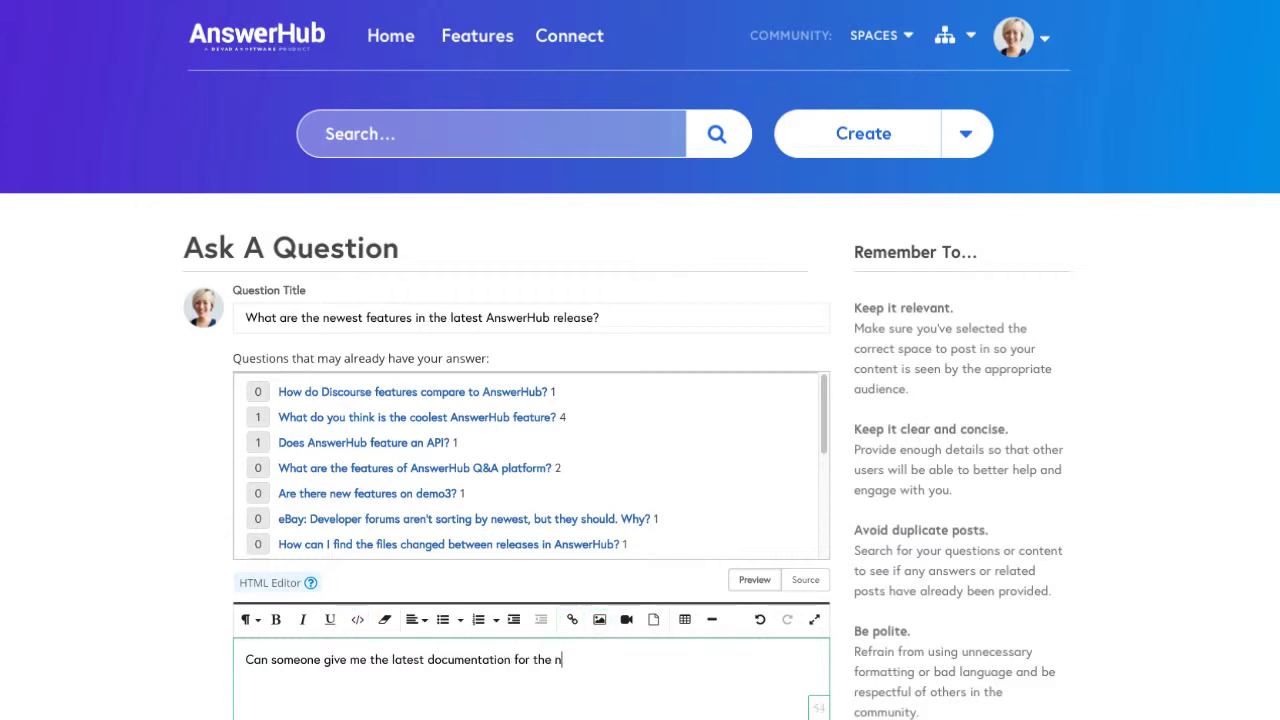
{"action": "type", "text": "ewest releas"}
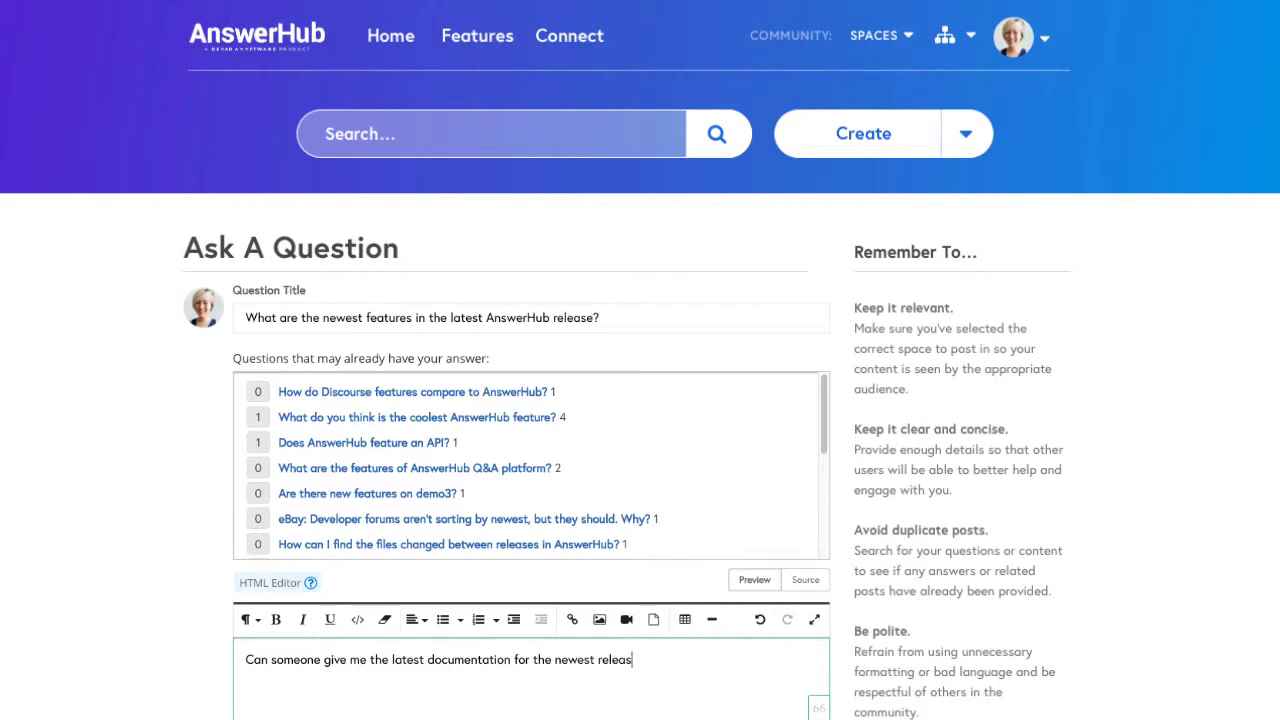
{"action": "type", "text": "e of AnswerHub? Thank you!"}
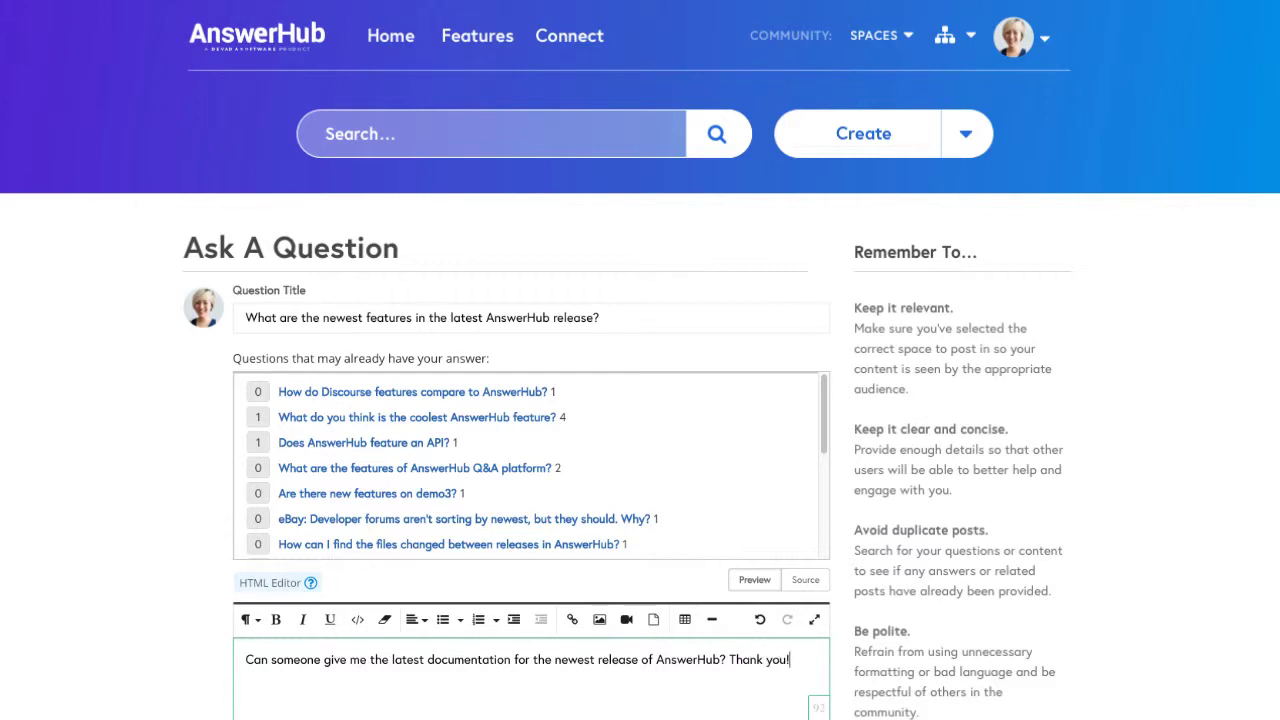
Assign the new question to the Product space
{"action": "scroll", "coordinate": [616, 655], "scroll_direction": "down", "scroll_amount": 4}
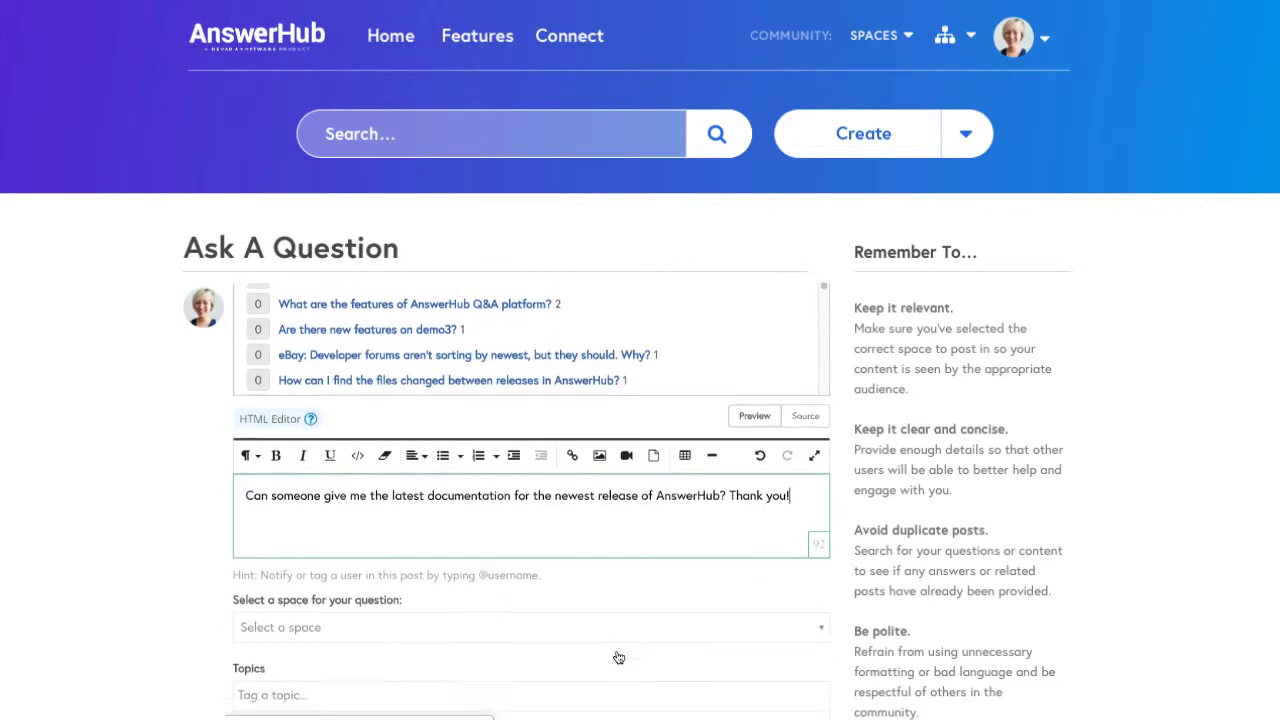
{"action": "left_click", "coordinate": [430, 401]}
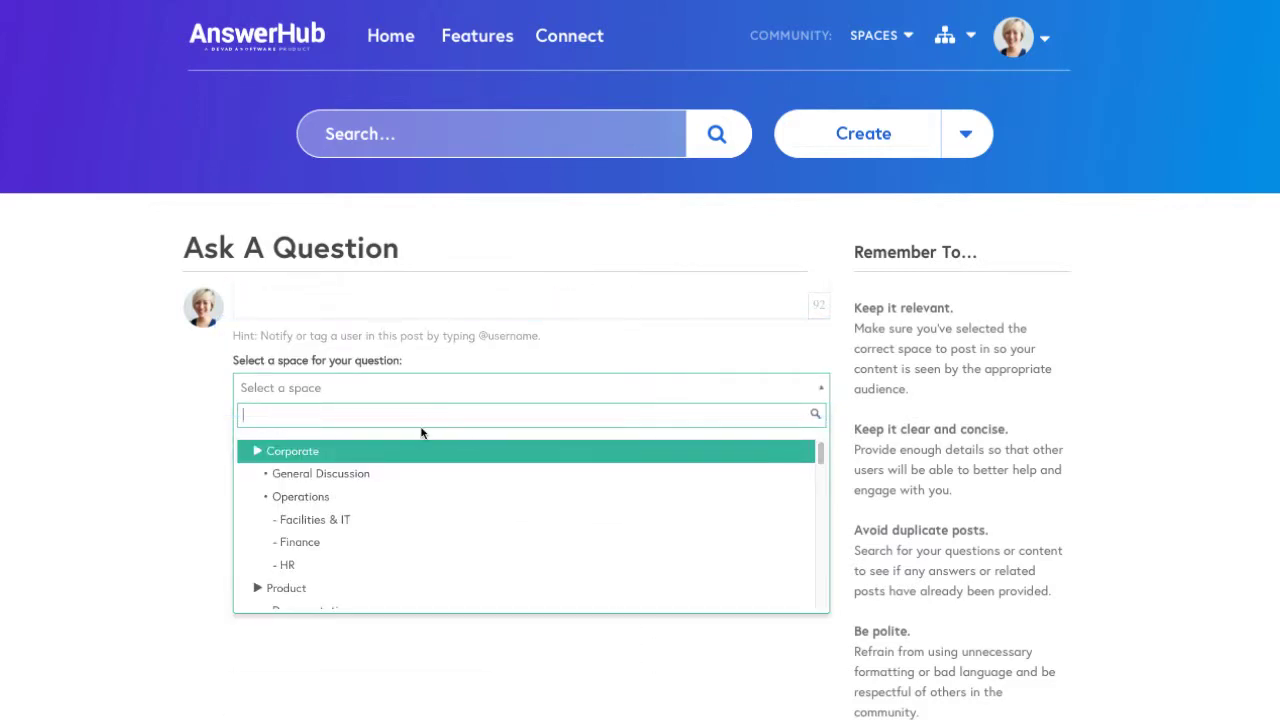
{"action": "left_click", "coordinate": [398, 587]}
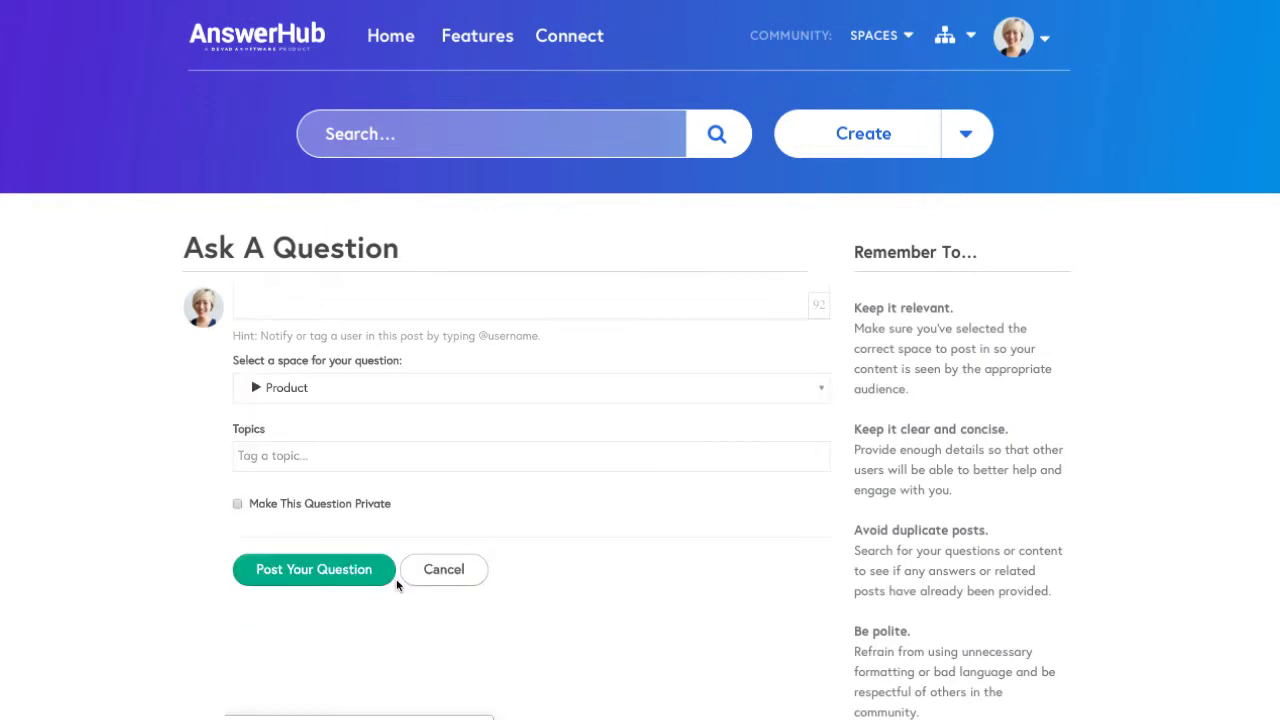
{"action": "left_click", "coordinate": [382, 462]}
Tag the question with the topics Features and Product
{"action": "left_click", "coordinate": [381, 462]}
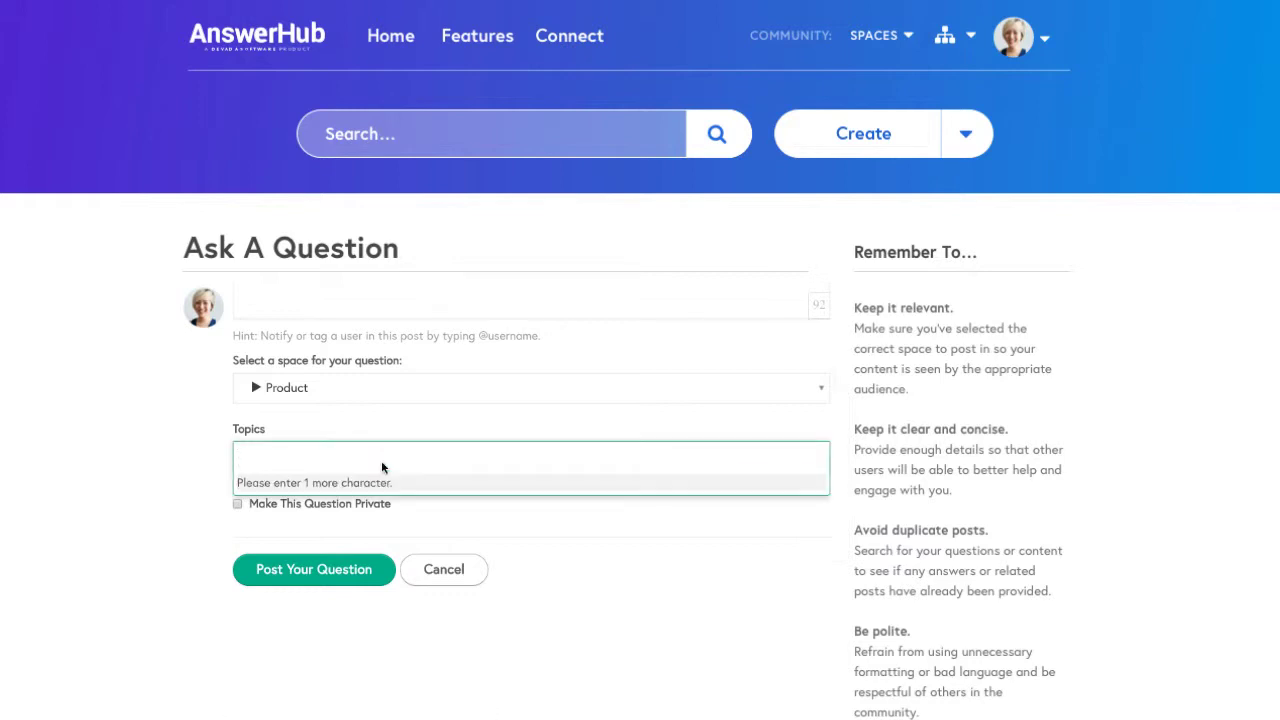
{"action": "type", "text": "Features"}
{"action": "key", "text": "Return"}
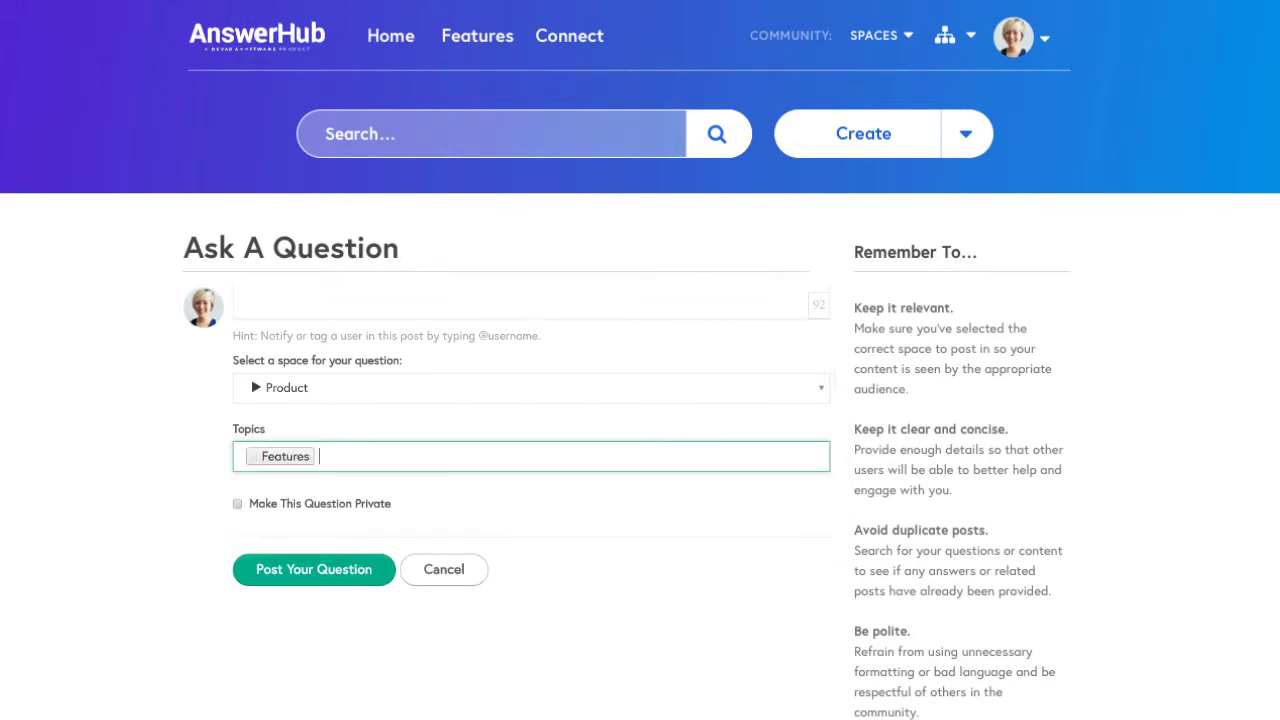
{"action": "type", "text": "Product"}
{"action": "key", "text": "Return"}
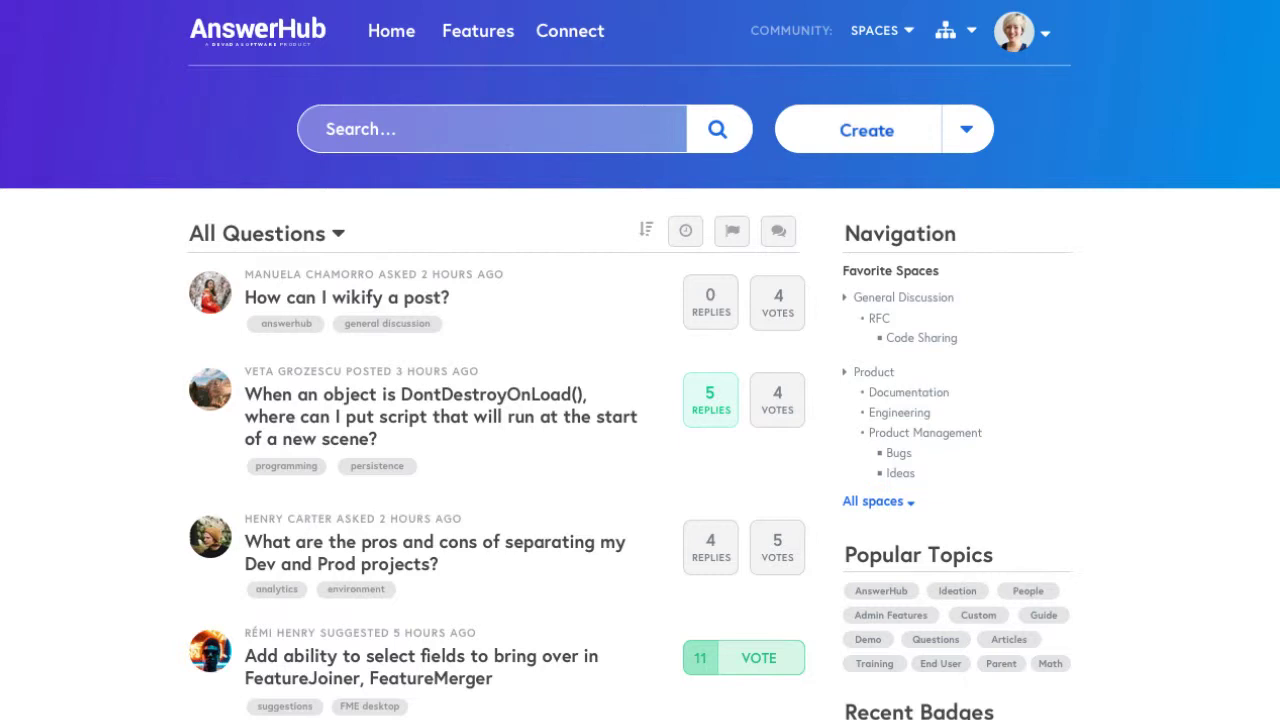
On 'How can I wikify a post?', draft an answer: click the gear beside the title, select 'wikify'
{"action": "left_click", "coordinate": [321, 297]}
{"action": "left_click", "coordinate": [471, 569]}
{"action": "type", "text": "C"}
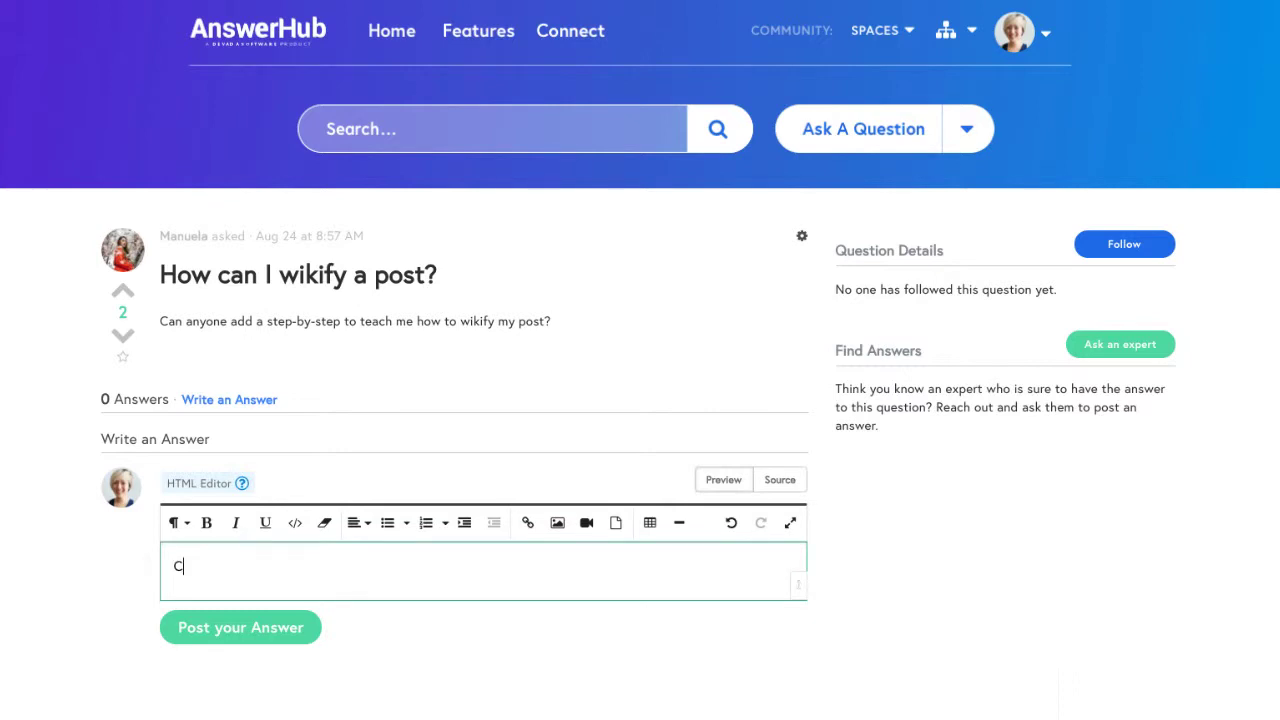
{"action": "type", "text": "lick the gear to the right of th"}
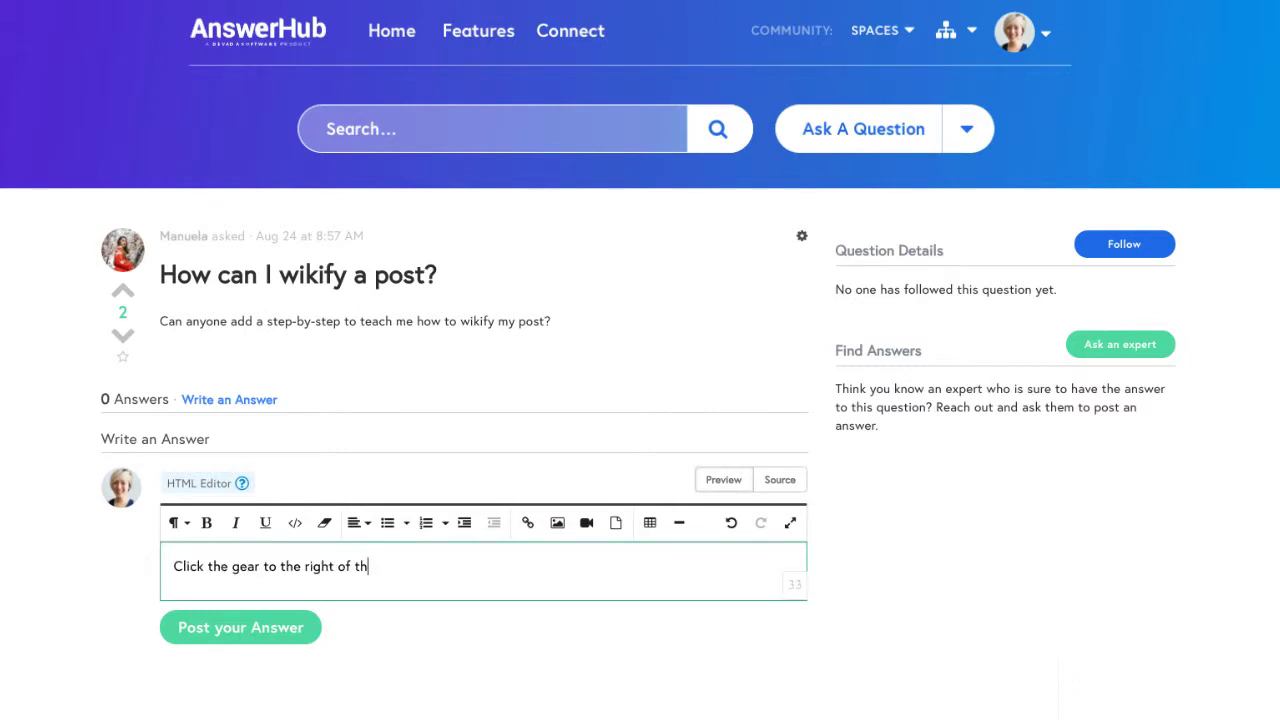
{"action": "type", "text": "e question titl"}
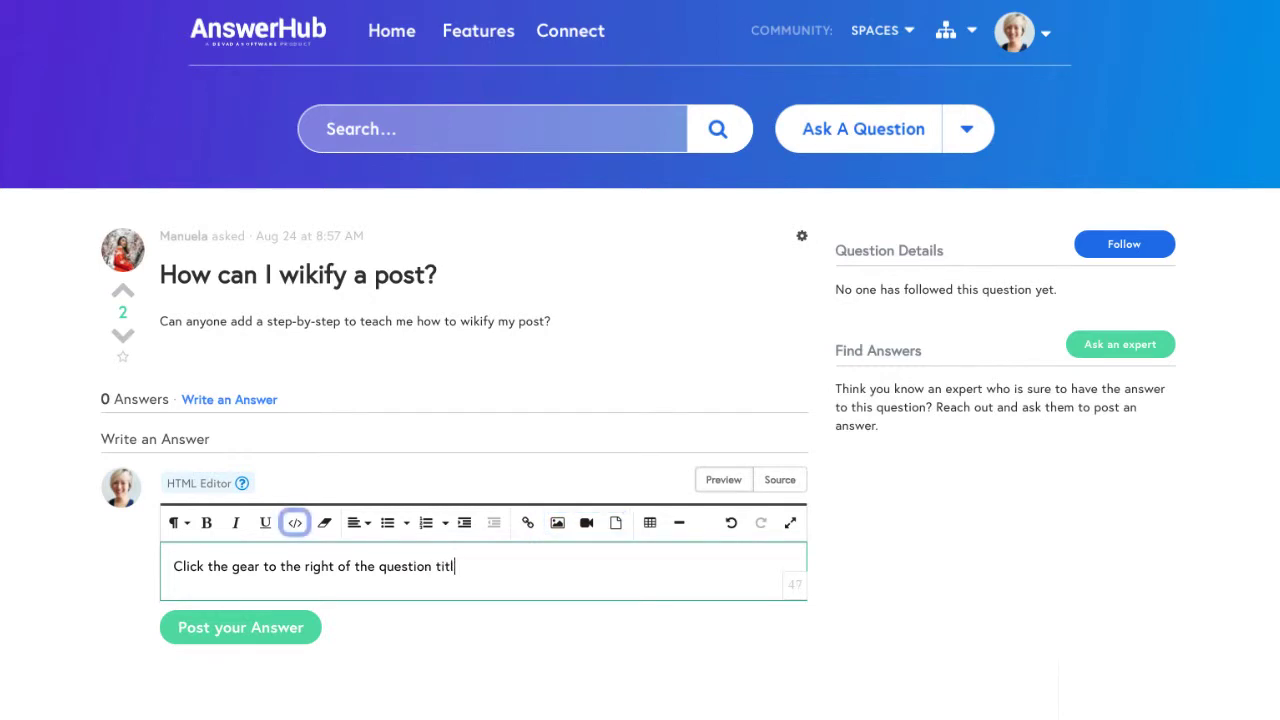
{"action": "type", "text": "e, and then "}
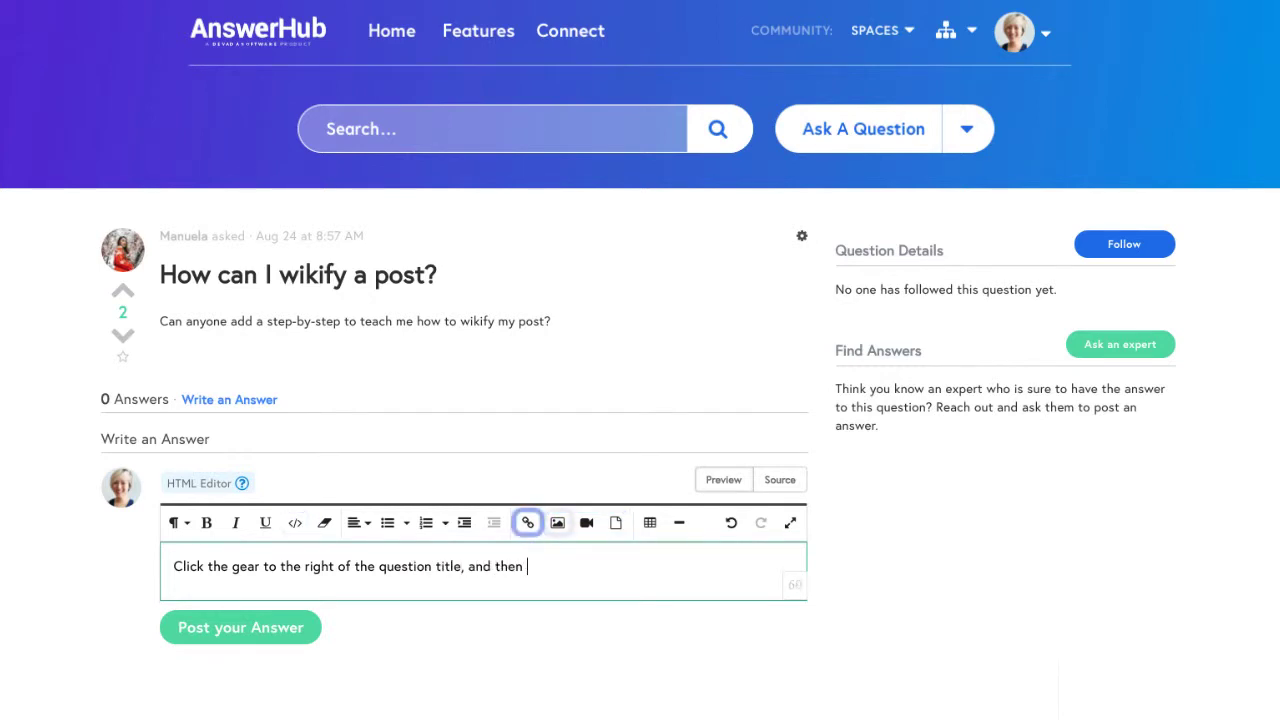
{"action": "type", "text": "select \"w"}
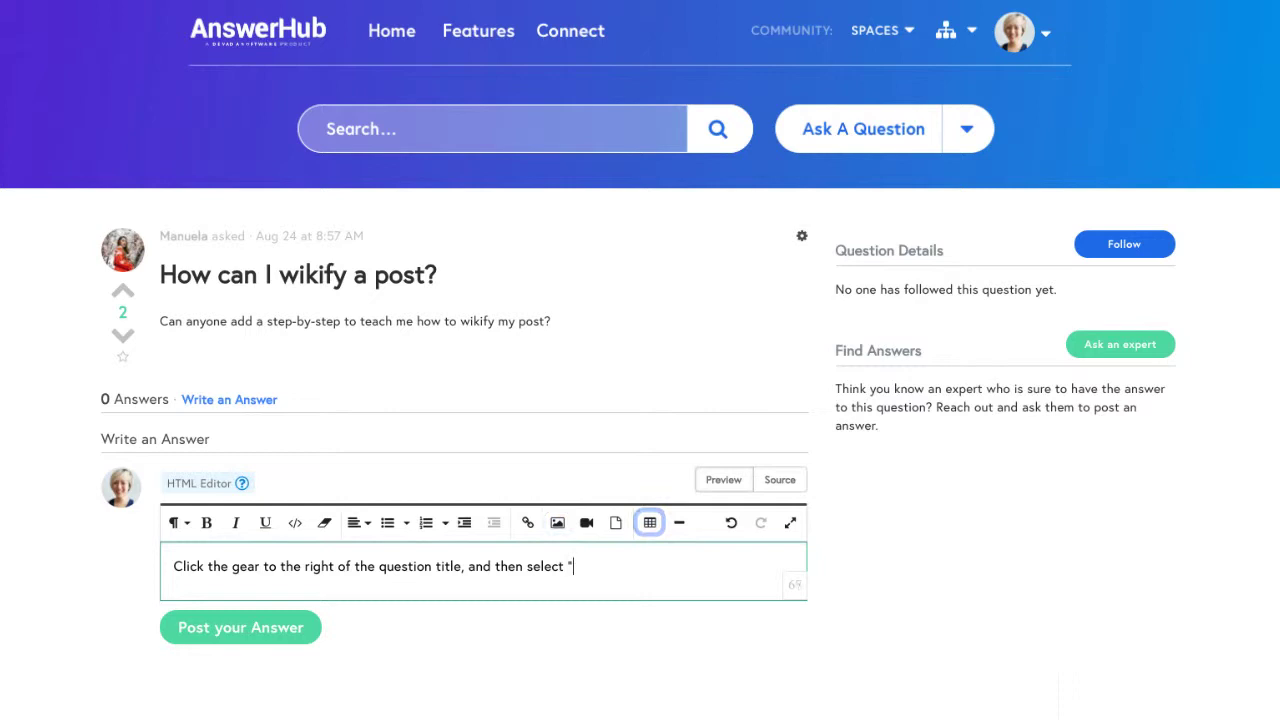
{"action": "type", "text": "ikify\""}
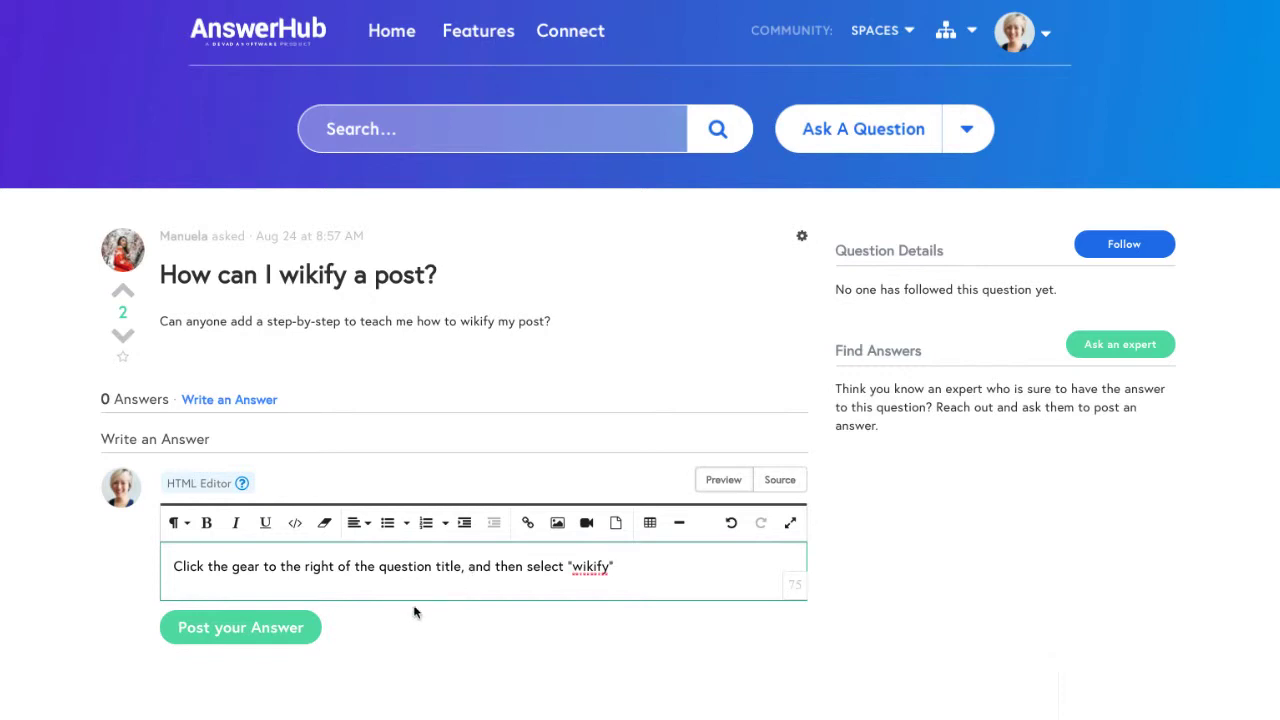
Post the drafted answer so the wikify question shows 1 Answer
{"action": "left_click", "coordinate": [304, 629]}
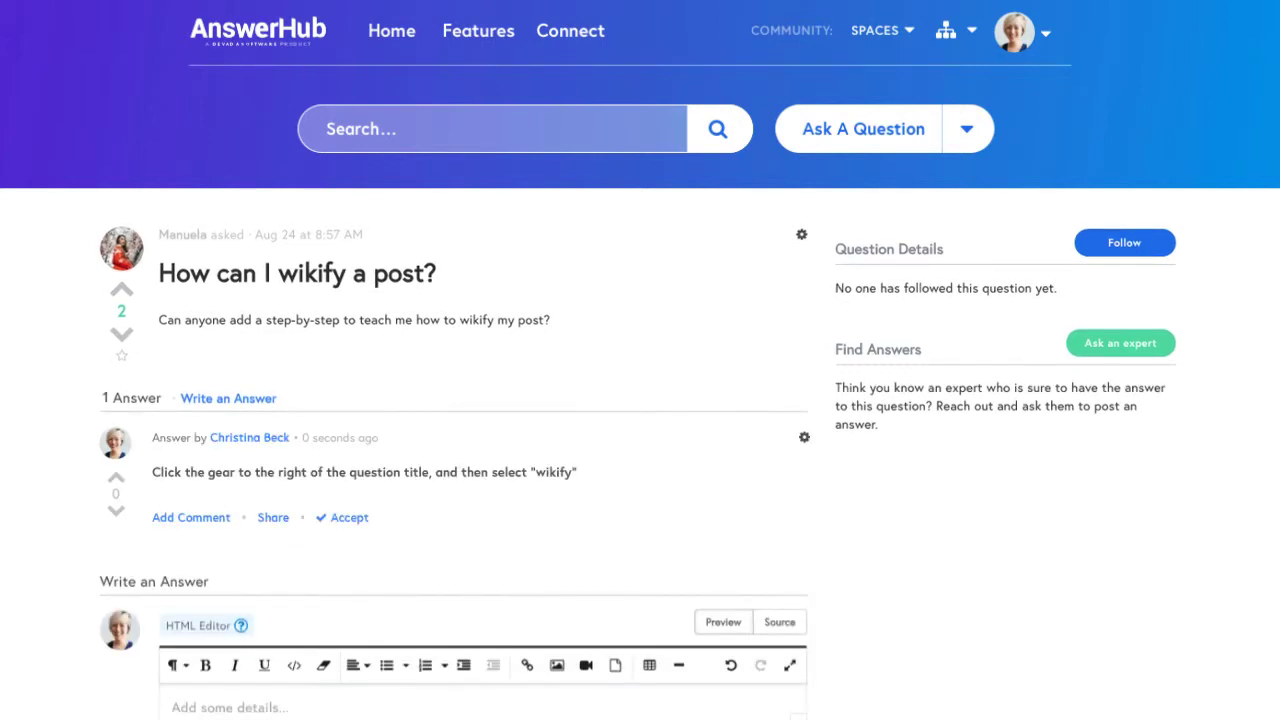
{"action": "left_click", "coordinate": [191, 517]}
{"action": "left_click", "coordinate": [343, 517]}
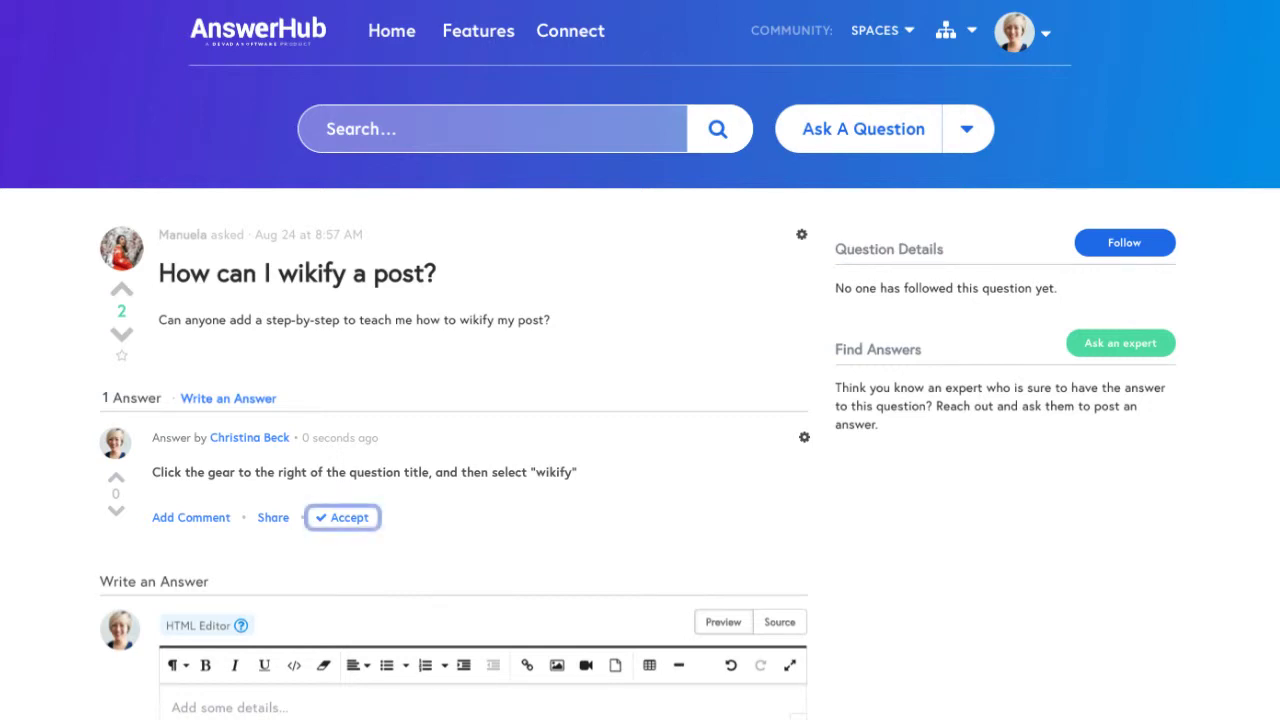